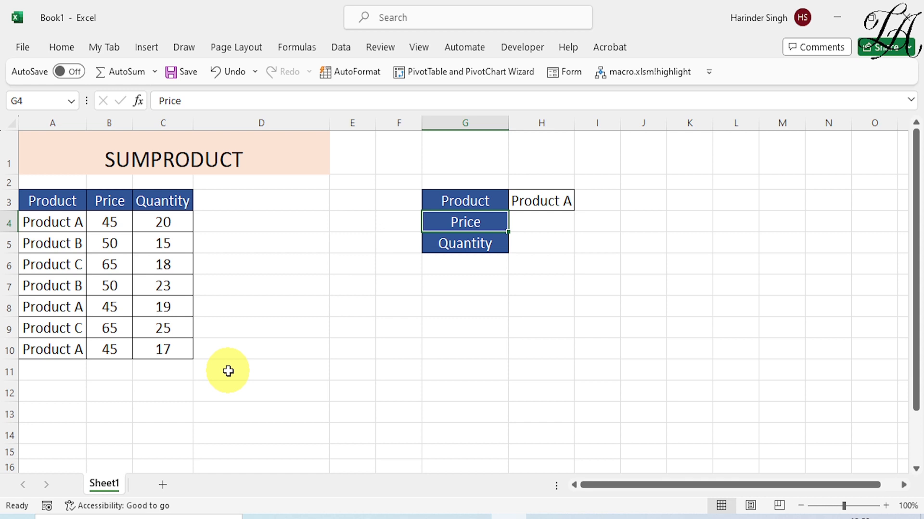
# Multiply price by quantity in D4 with =B4*C4 and fill the formula down through D10.
pyautogui.click(242, 229)
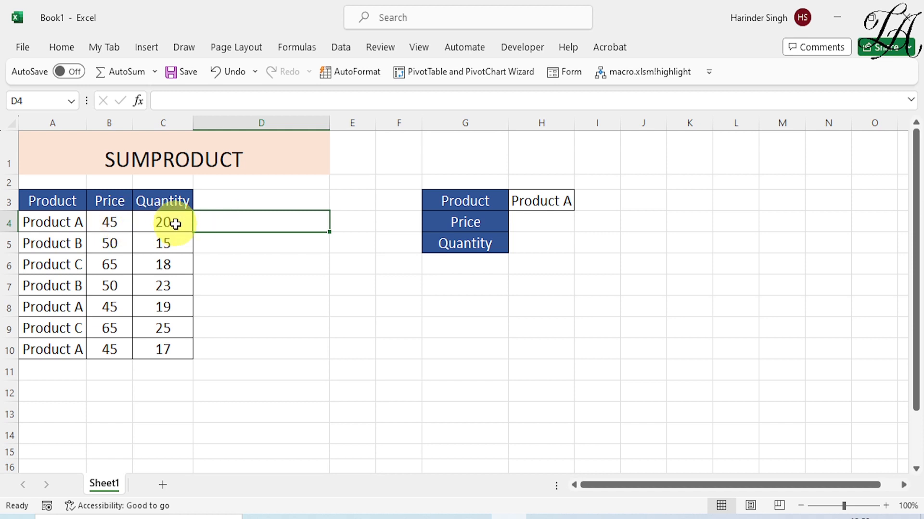
pyautogui.write('=')
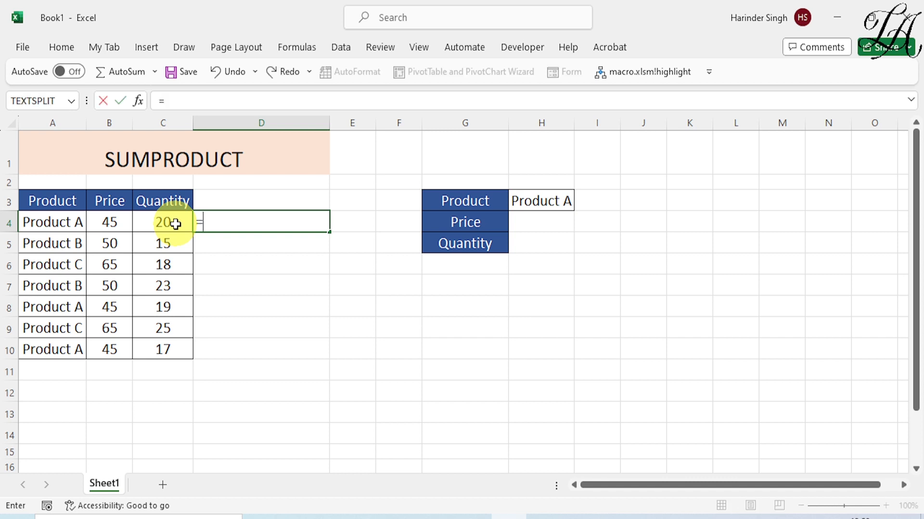
pyautogui.click(113, 226)
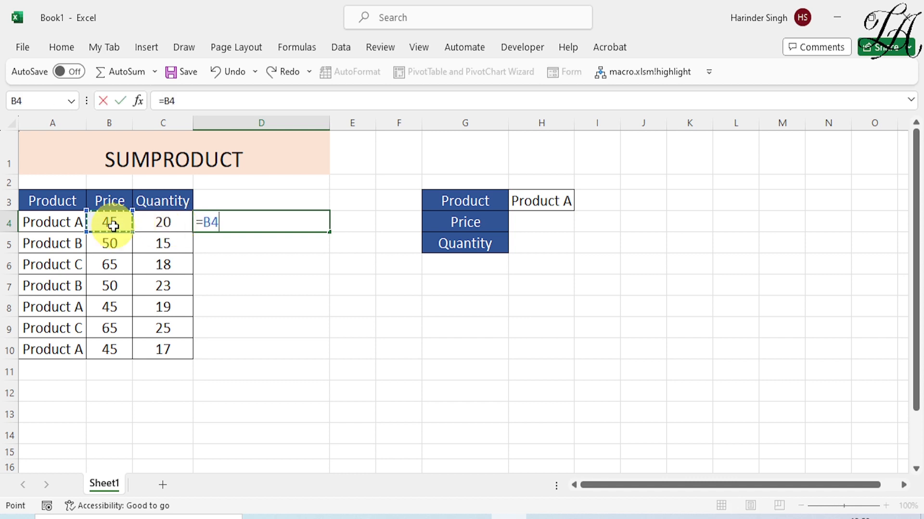
pyautogui.write('*')
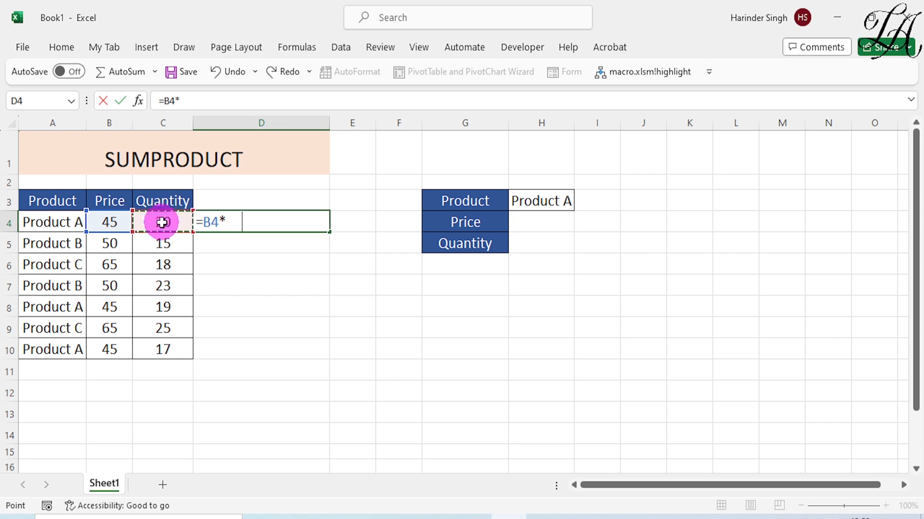
pyautogui.click(162, 222)
pyautogui.press('Return')
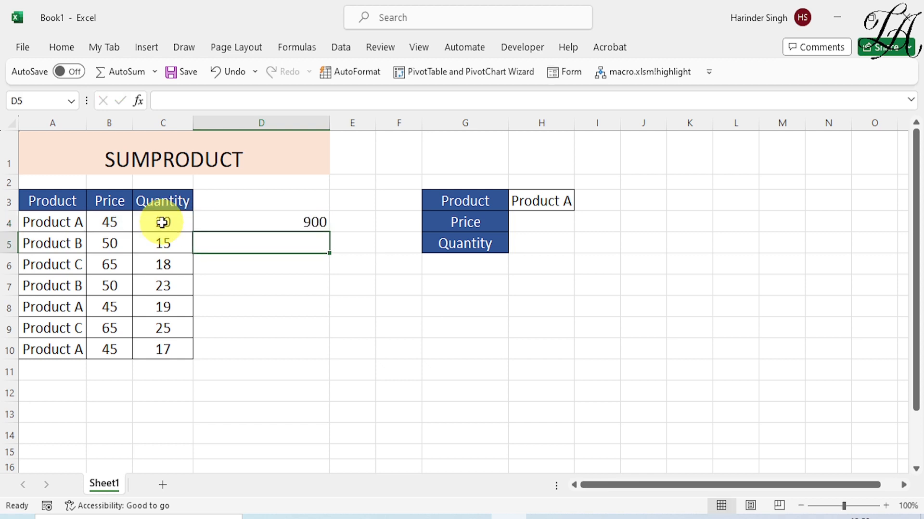
pyautogui.click(221, 225)
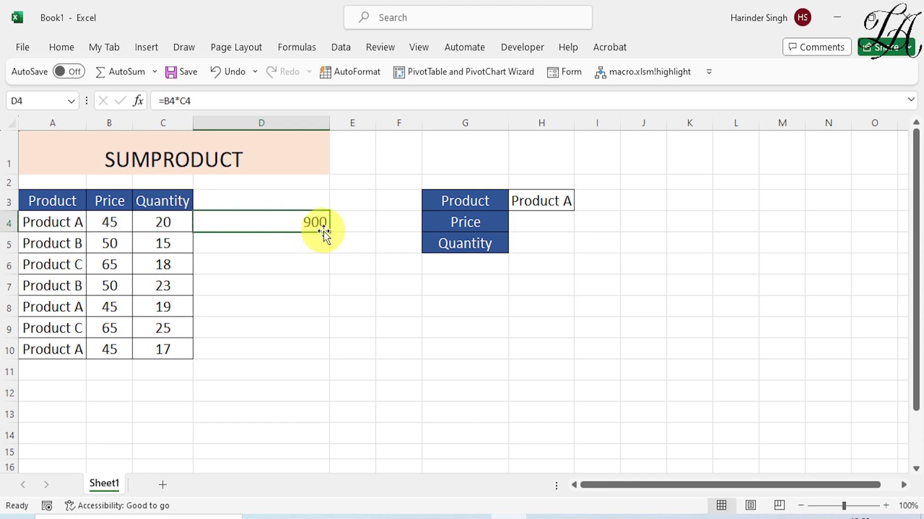
pyautogui.moveTo(328, 233); pyautogui.dragTo(326, 357)
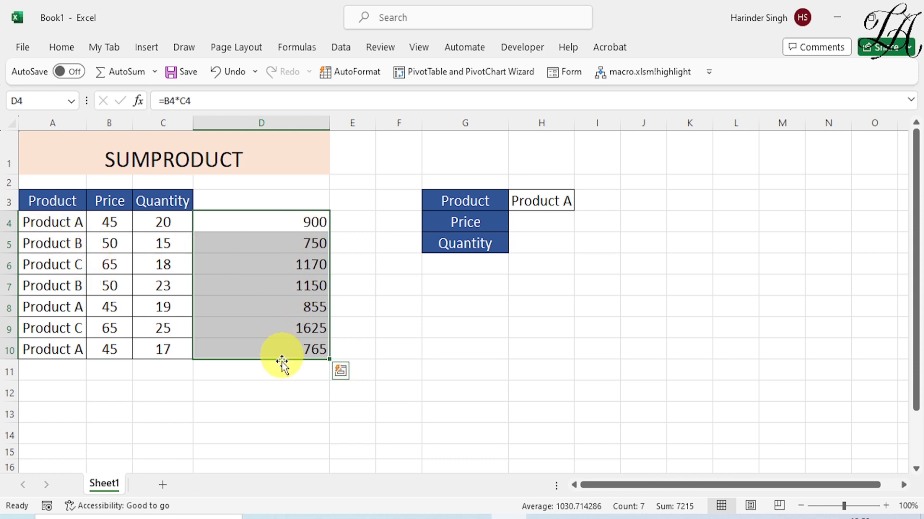
# Total the row products in D11 with =SUM(D4:D10).
pyautogui.click(240, 377)
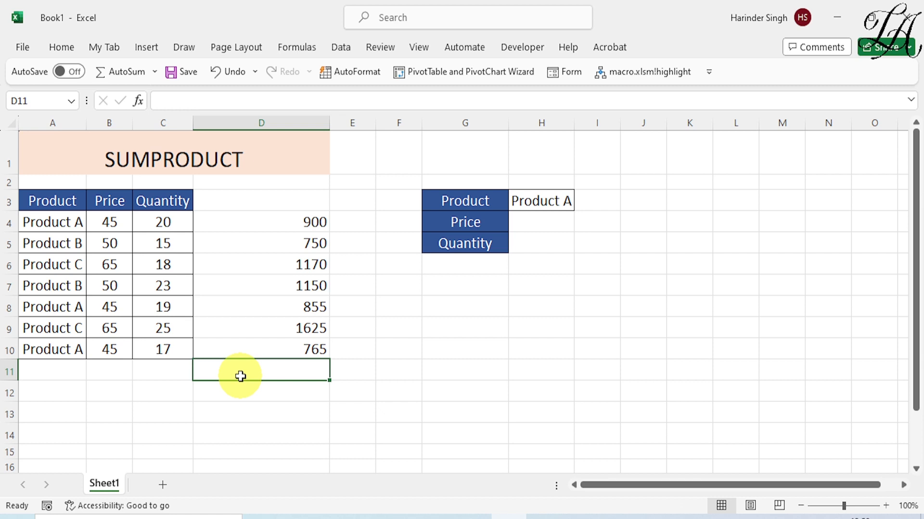
pyautogui.write('=SUM')
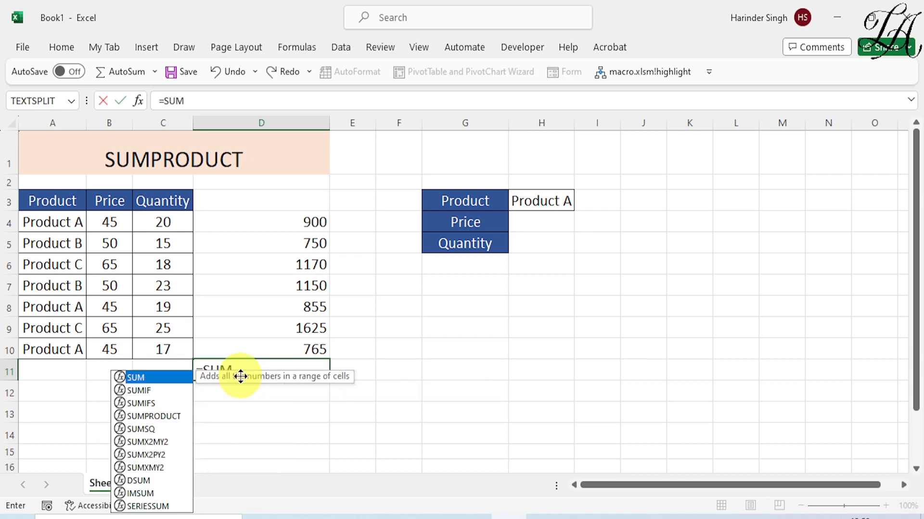
pyautogui.write('(')
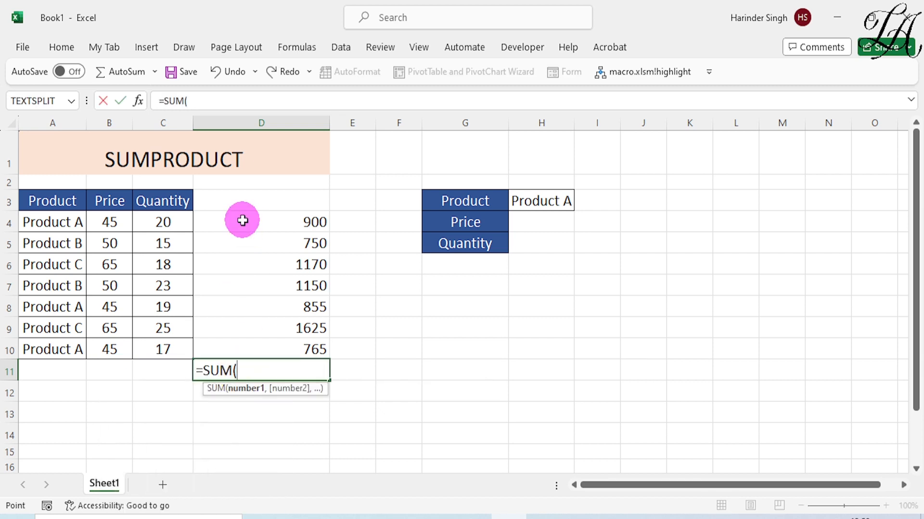
pyautogui.moveTo(242, 220); pyautogui.dragTo(245, 354)
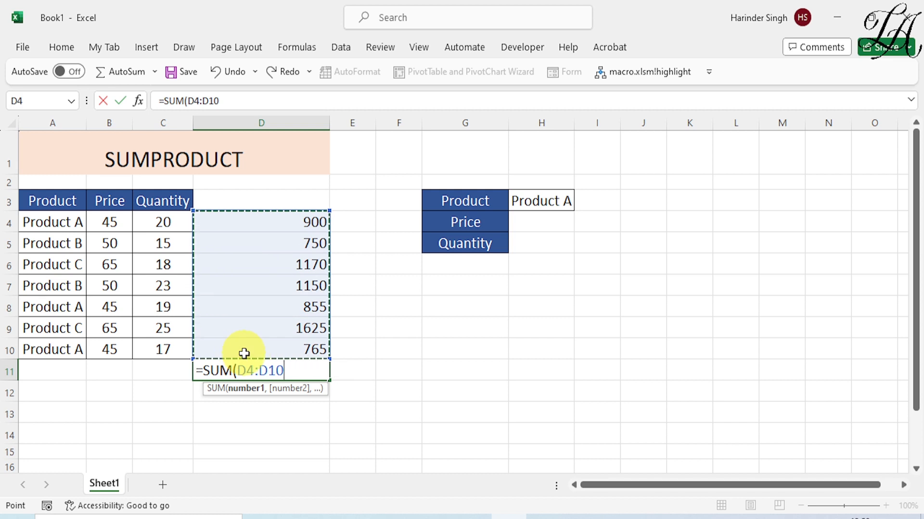
pyautogui.write(')')
pyautogui.press('Return')
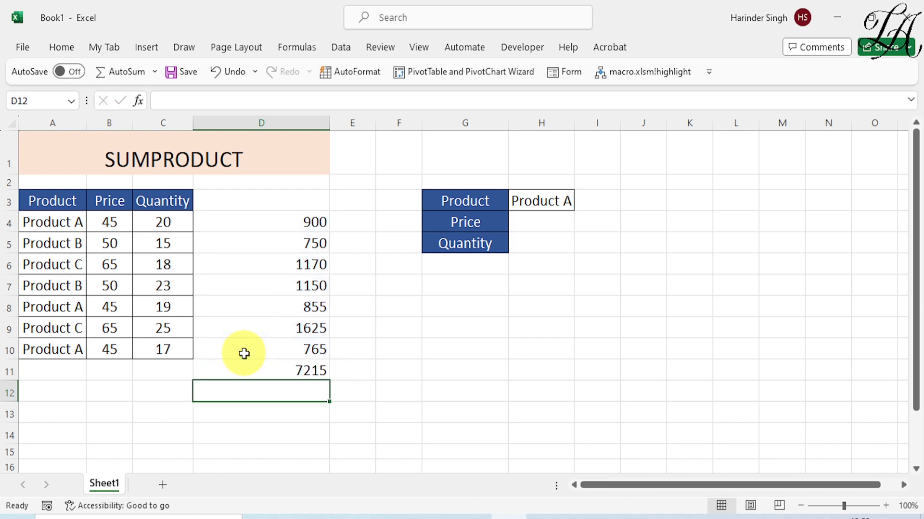
pyautogui.click(272, 369)
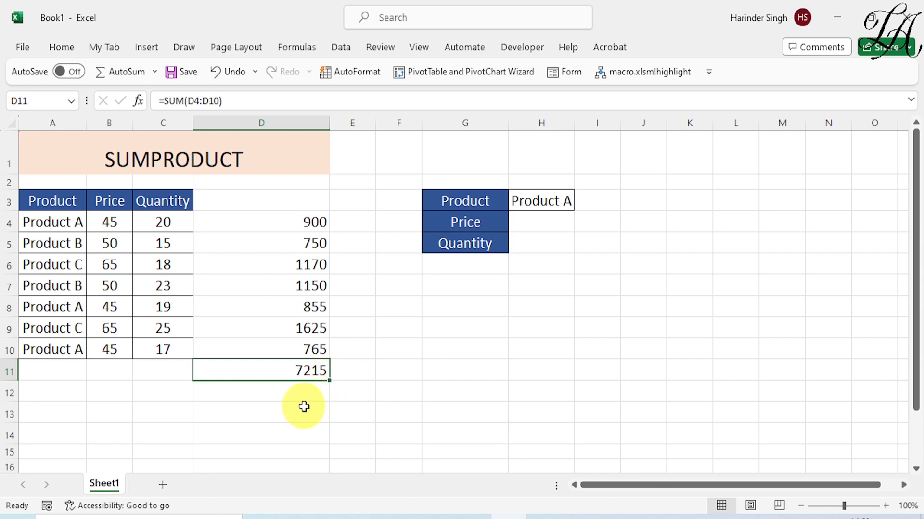
# Enter =SUMPRODUCT(B4:B10,C4:C10) in D13 and reopen the formula to review its price and quantity ranges.
pyautogui.click(282, 410)
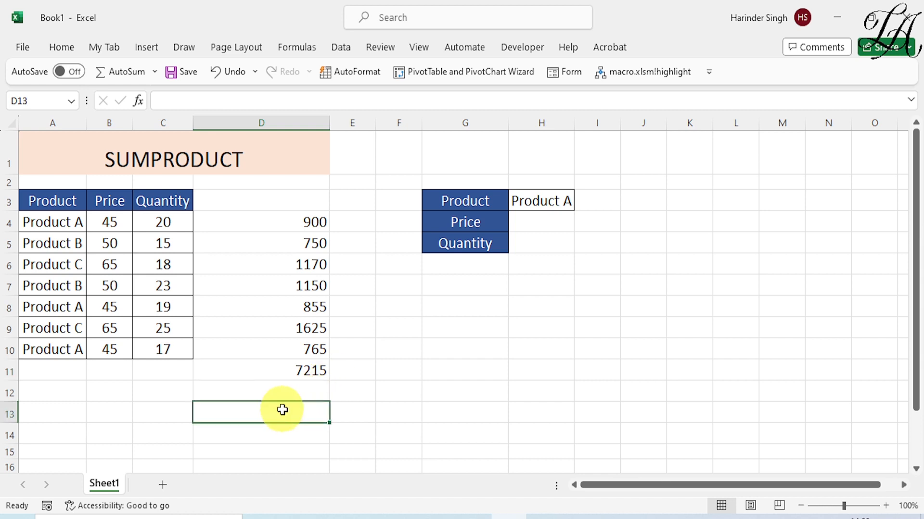
pyautogui.write('=S')
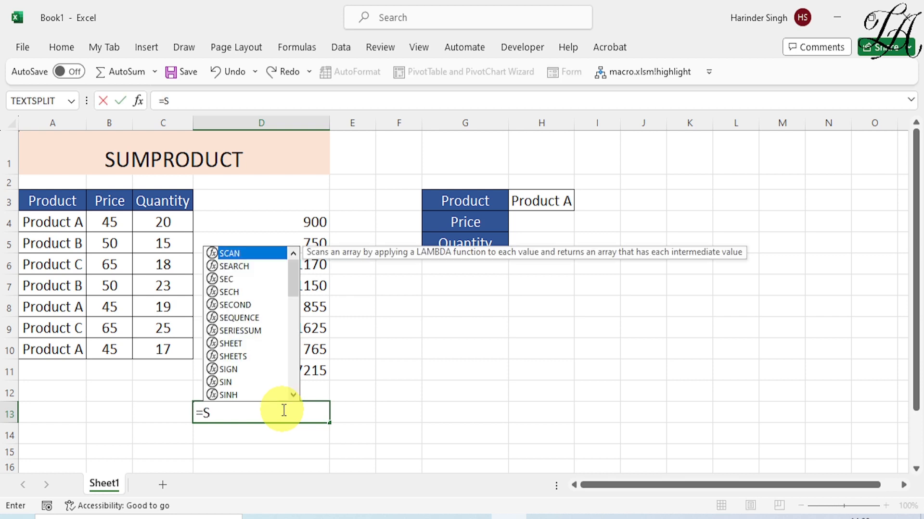
pyautogui.write('UMPR')
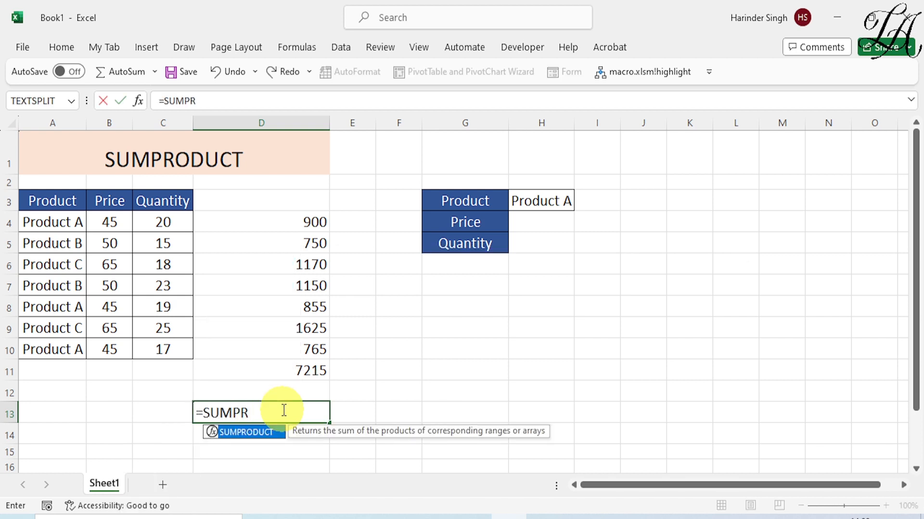
pyautogui.write('ODUCT(')
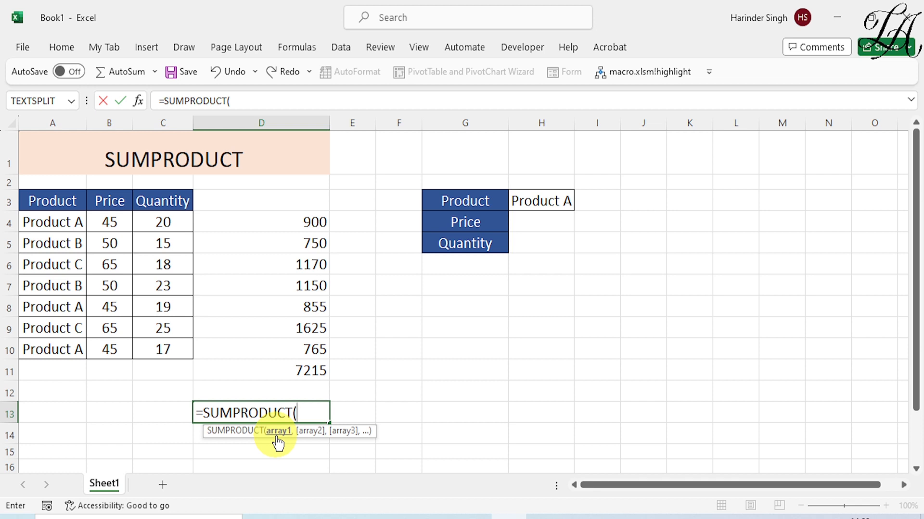
pyautogui.moveTo(113, 227); pyautogui.dragTo(112, 350)
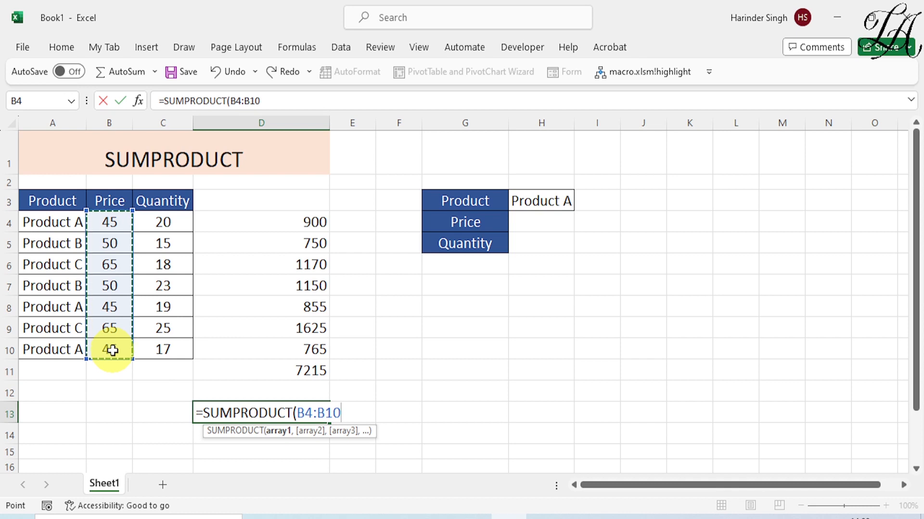
pyautogui.write(',')
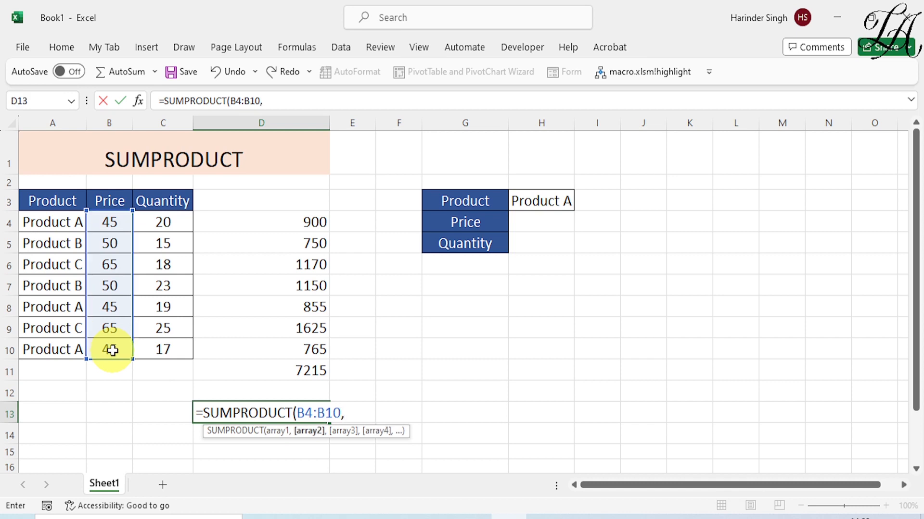
pyautogui.moveTo(163, 222); pyautogui.dragTo(163, 347)
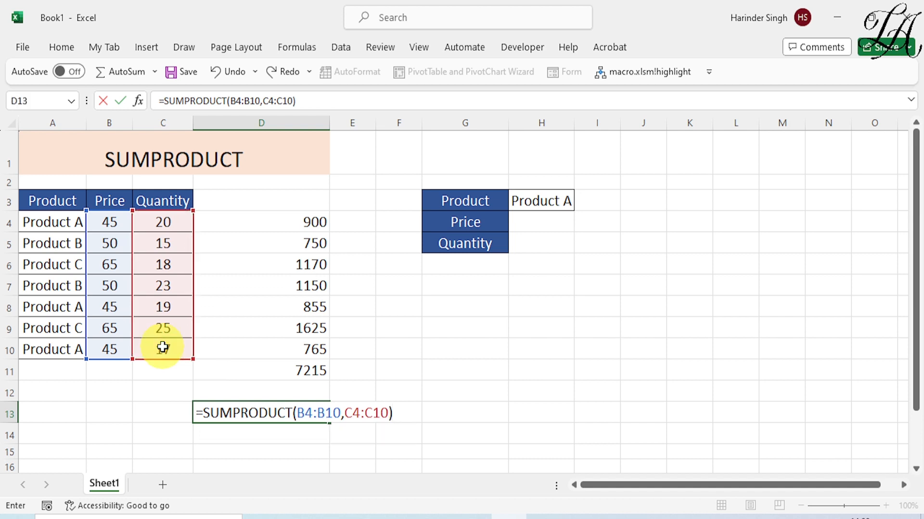
pyautogui.press('Return')
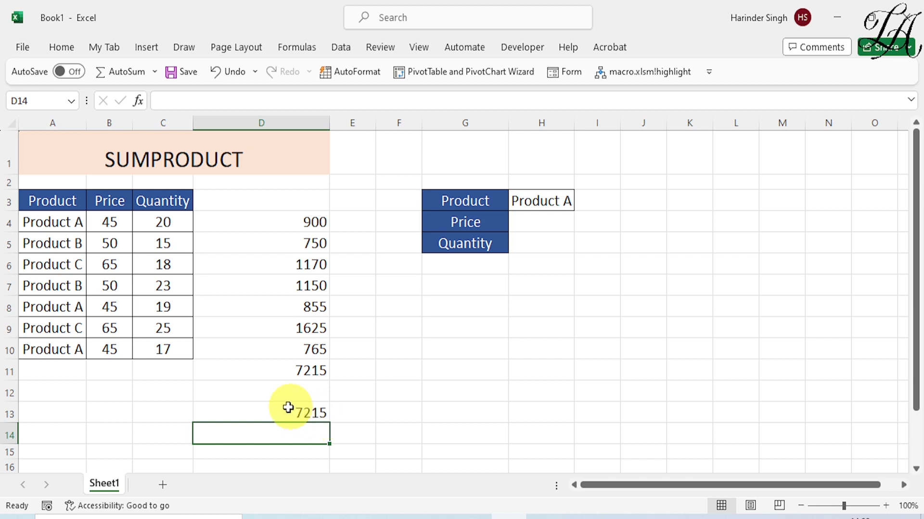
pyautogui.click(242, 417)
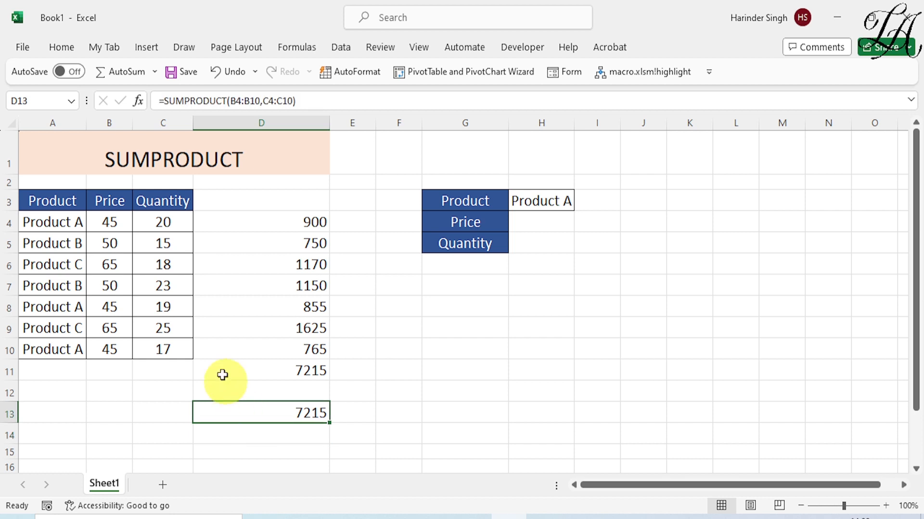
pyautogui.doubleClick(243, 411)
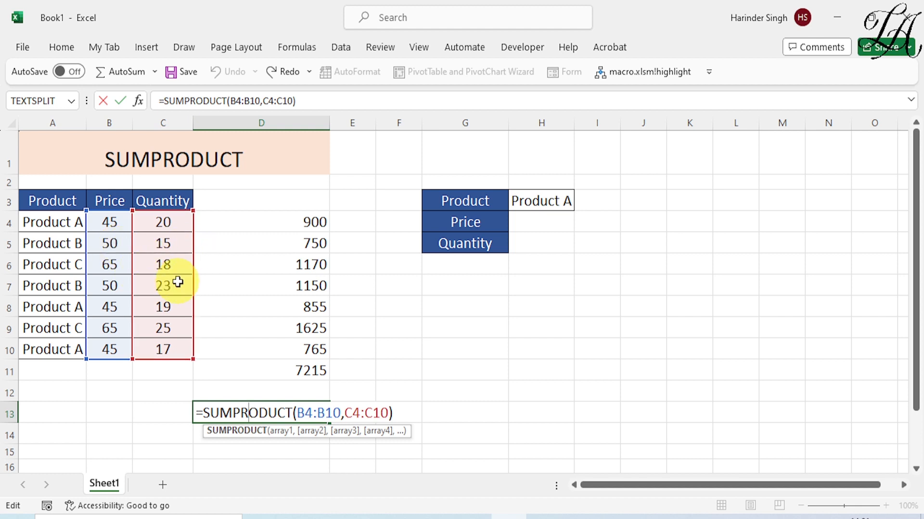
pyautogui.press('Return')
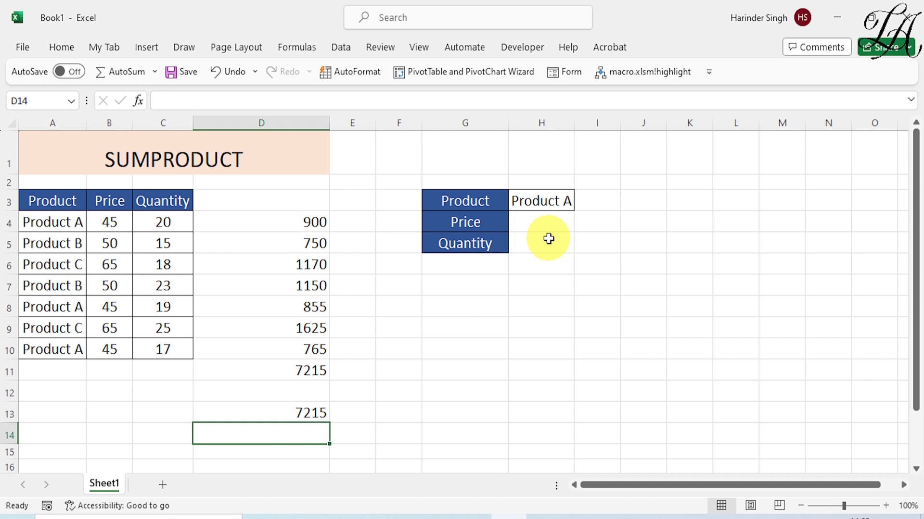
# Begin a SUMPRODUCT formula in H4 whose first array tests A4:A10=H3 for the chosen product.
pyautogui.click(539, 227)
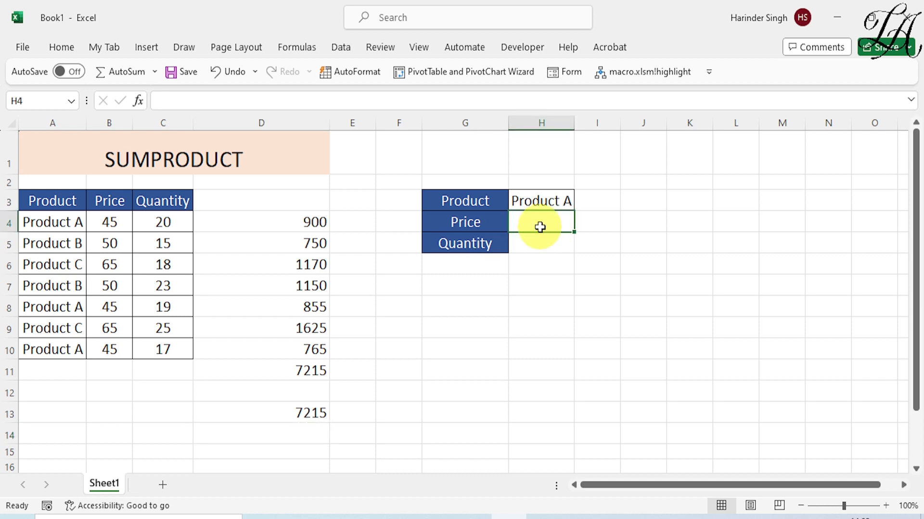
pyautogui.write('=')
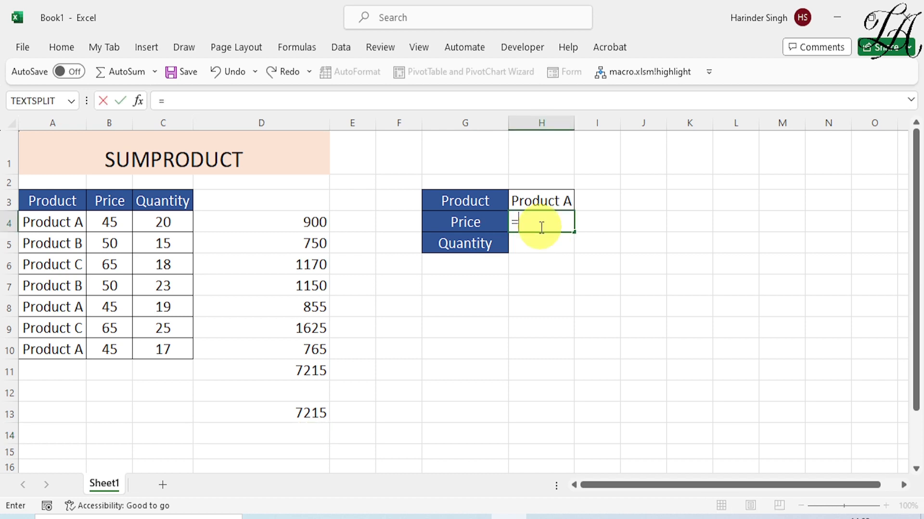
pyautogui.write('SUMP')
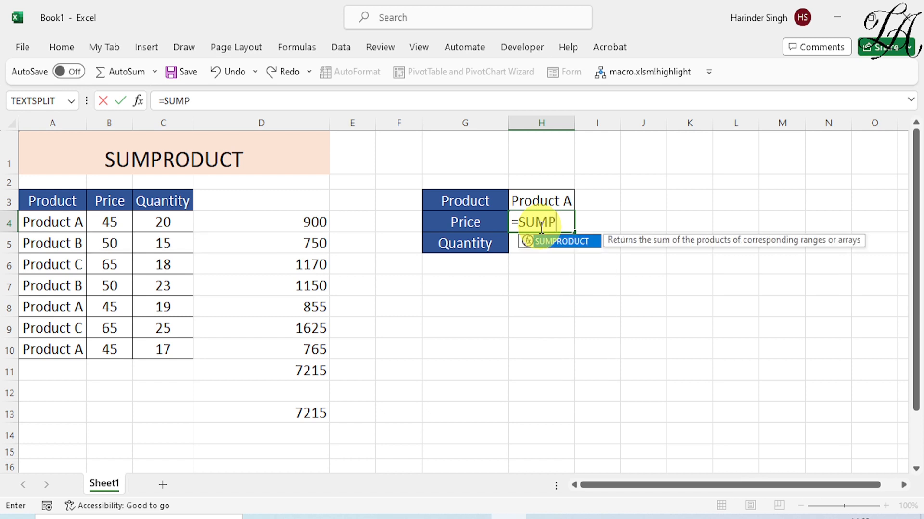
pyautogui.write('RODU')
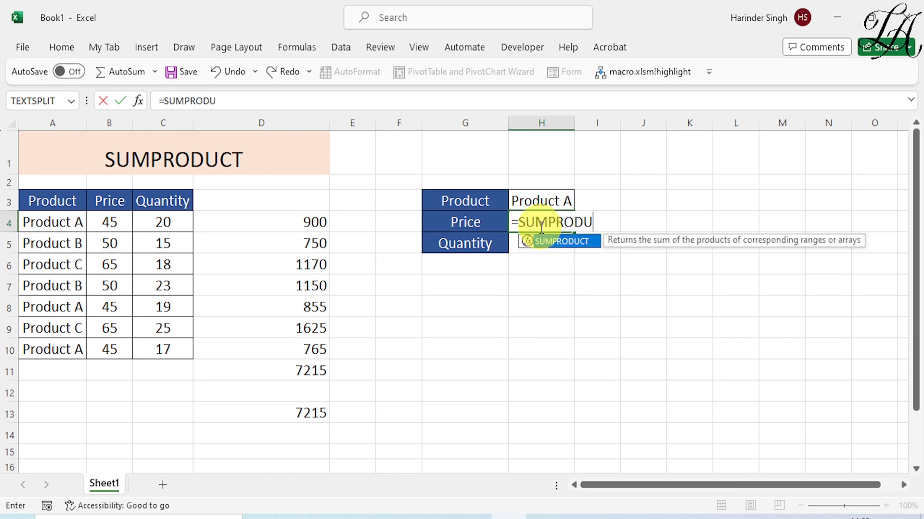
pyautogui.write('CT(')
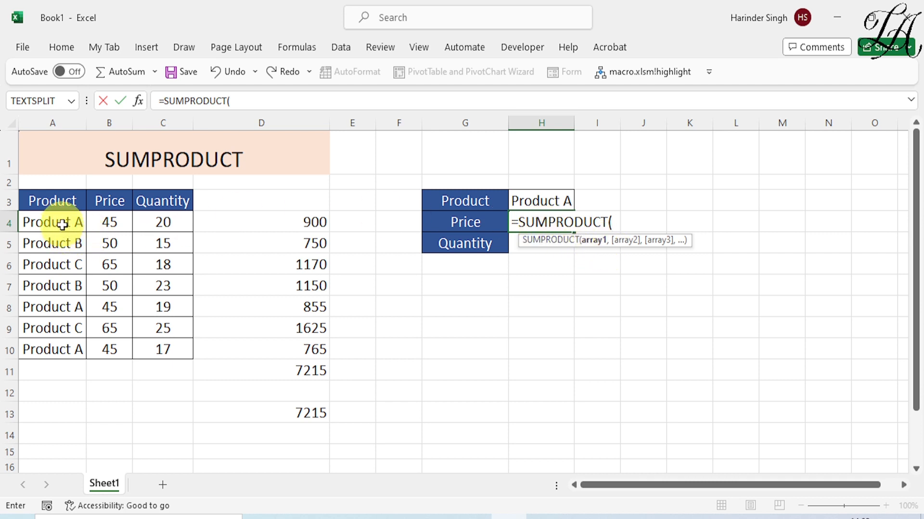
pyautogui.moveTo(62, 224); pyautogui.dragTo(24, 349)
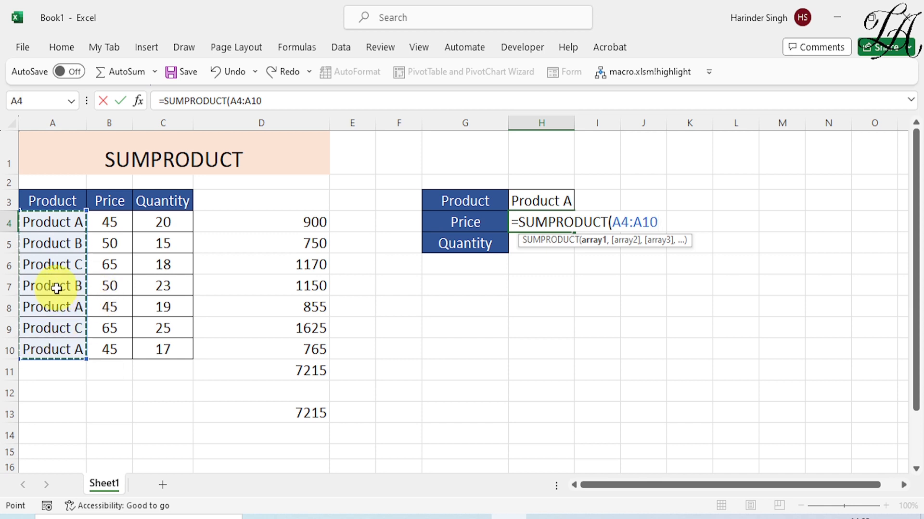
pyautogui.write('=')
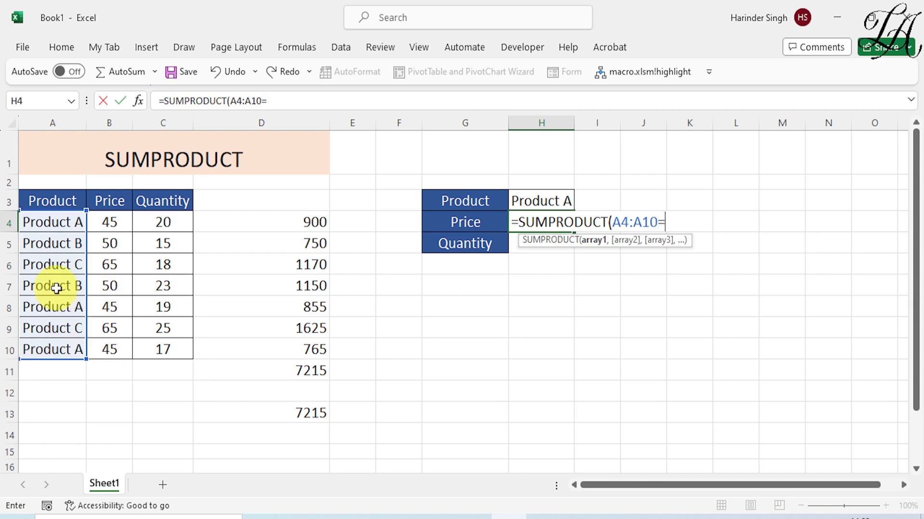
pyautogui.click(555, 202)
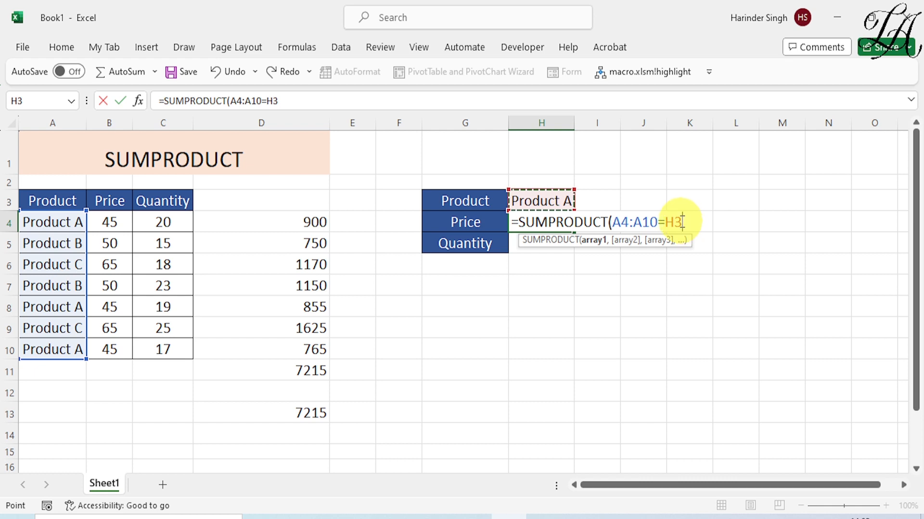
# Wrap the A4:A10=H3 condition in parentheses, add price range B4:B10 as the second array, and complete the H4 formula.
pyautogui.click(612, 222)
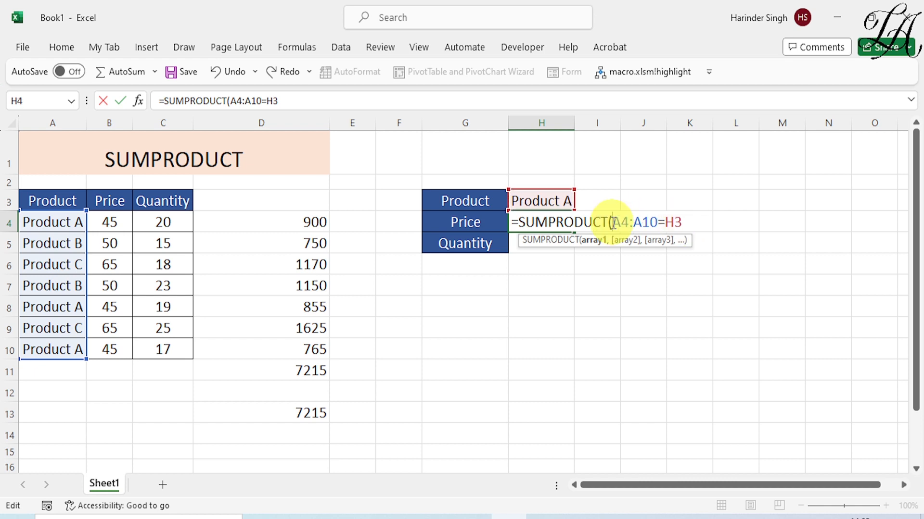
pyautogui.write('(')
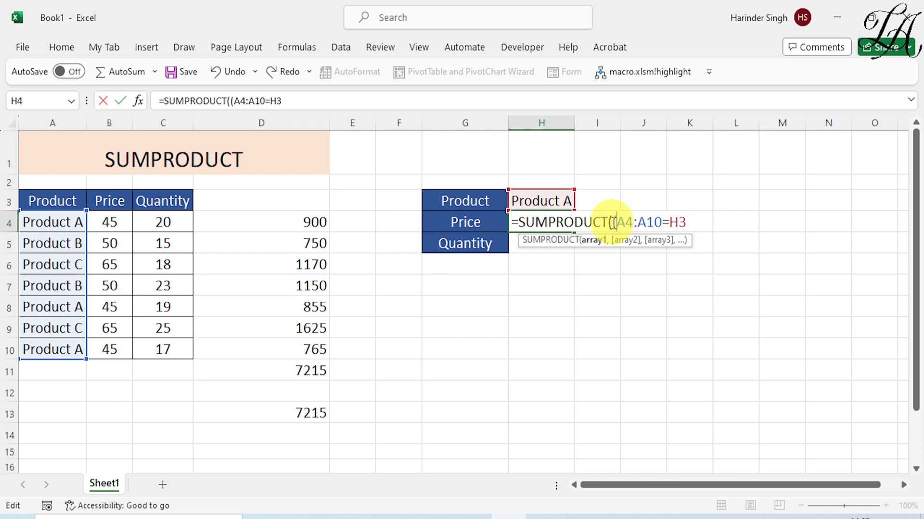
pyautogui.click(688, 225)
pyautogui.write('),')
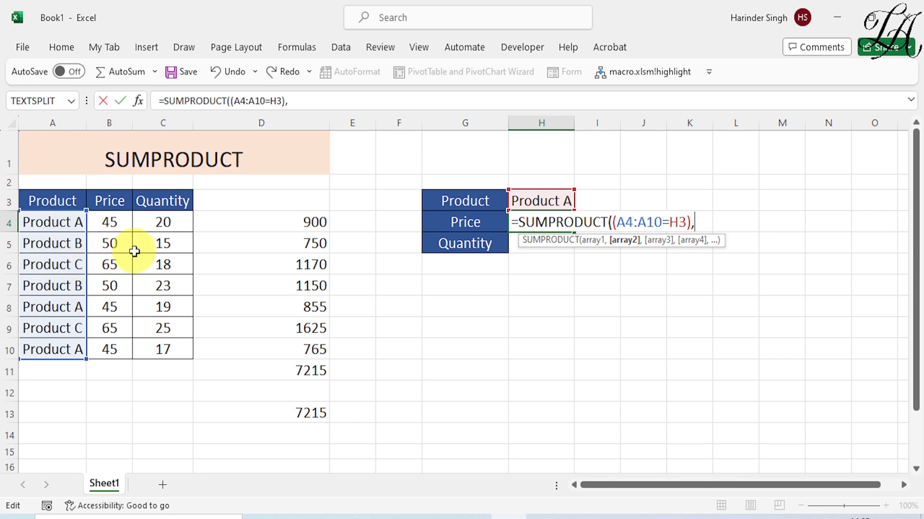
pyautogui.moveTo(117, 232); pyautogui.dragTo(115, 352)
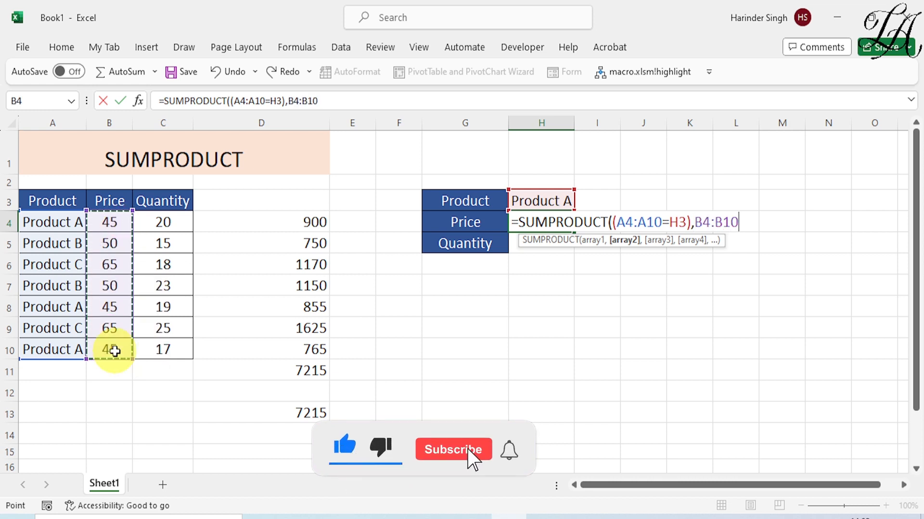
pyautogui.write(')')
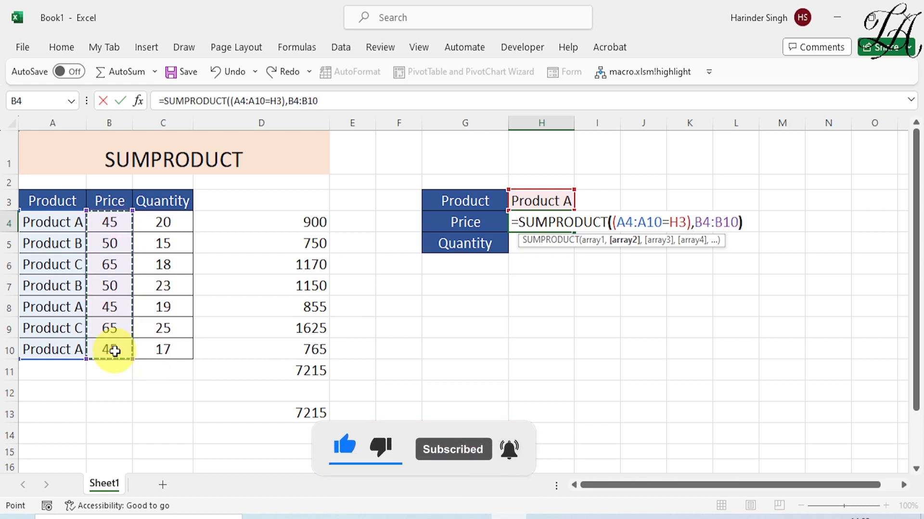
pyautogui.press('Return')
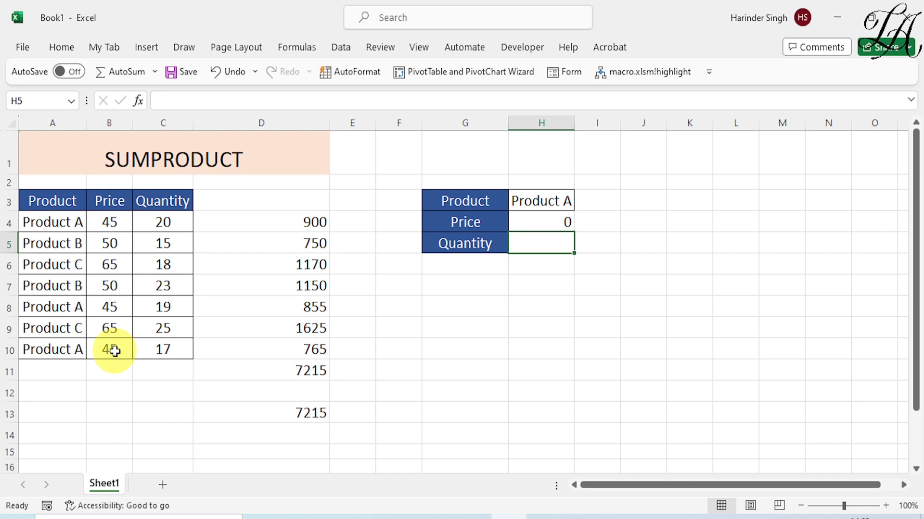
# Replace the comma between the arrays in H4 with multiplication, making the formula =SUMPRODUCT((A4:A10=H3)*B4:B10).
pyautogui.doubleClick(541, 223)
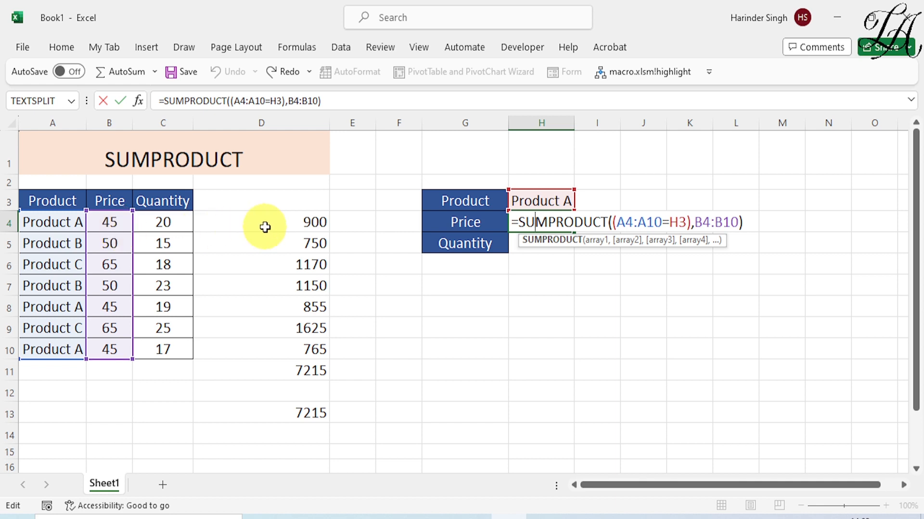
pyautogui.click(696, 224)
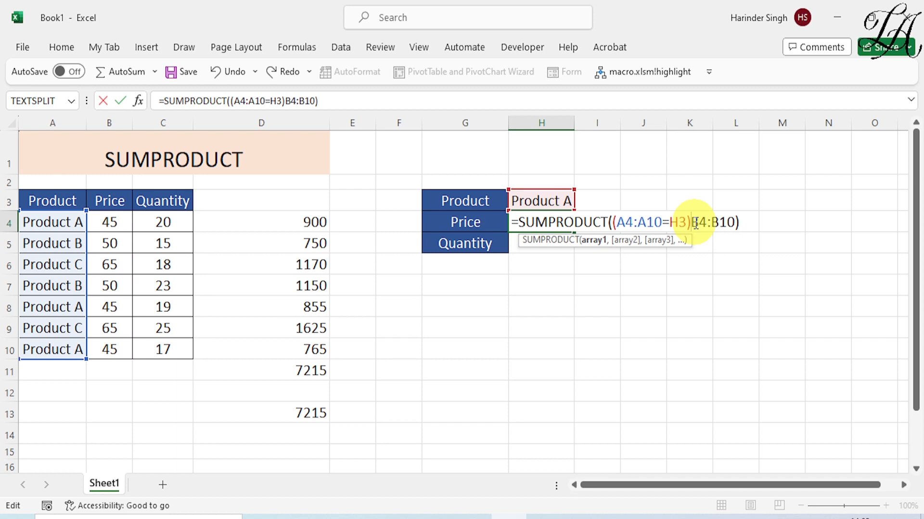
pyautogui.write('*')
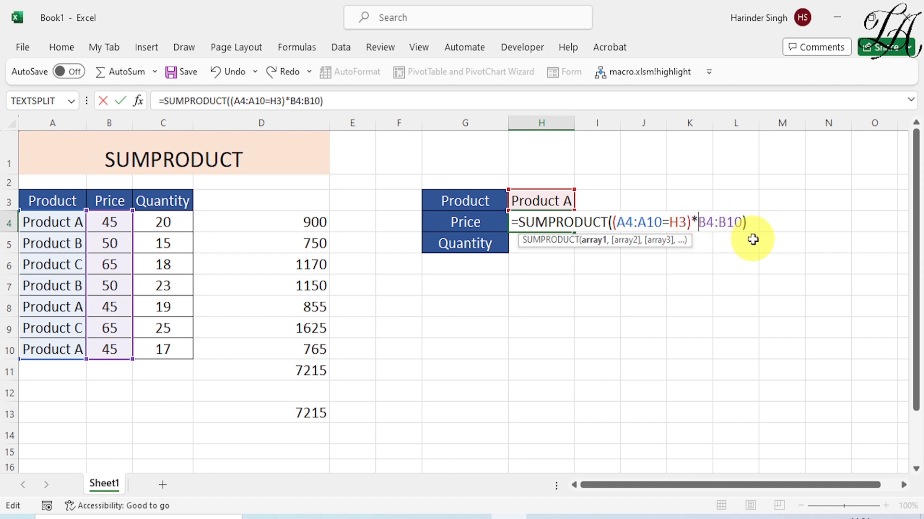
pyautogui.press('Return')
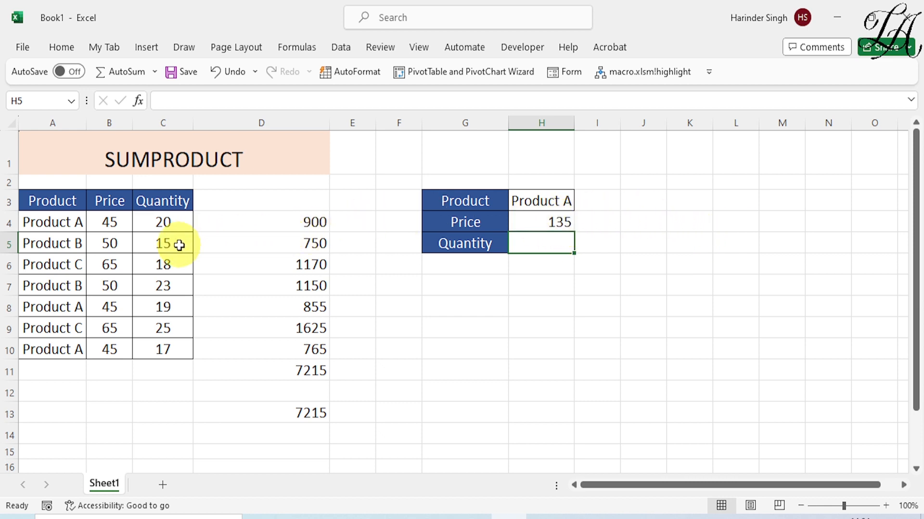
# Compare the Product A rows and their prices in the table with the conditional price result in H4.
pyautogui.click(71, 226)
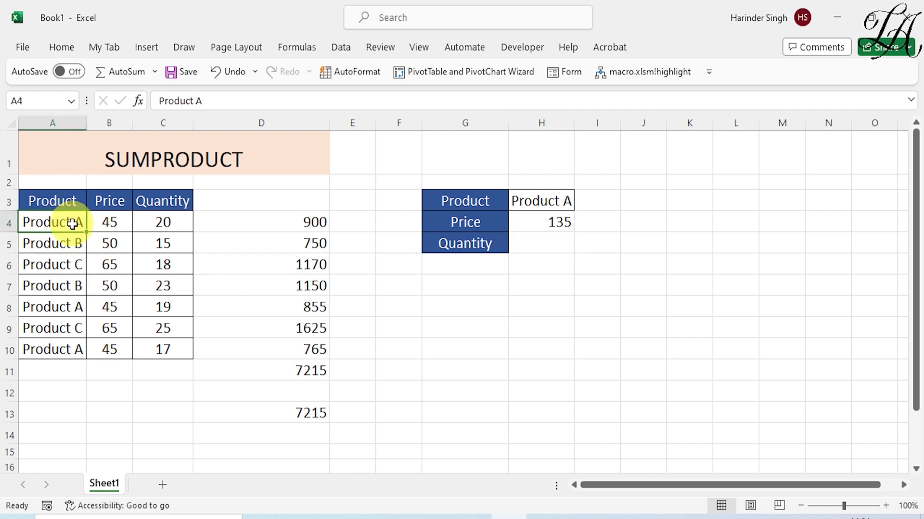
pyautogui.click(116, 224)
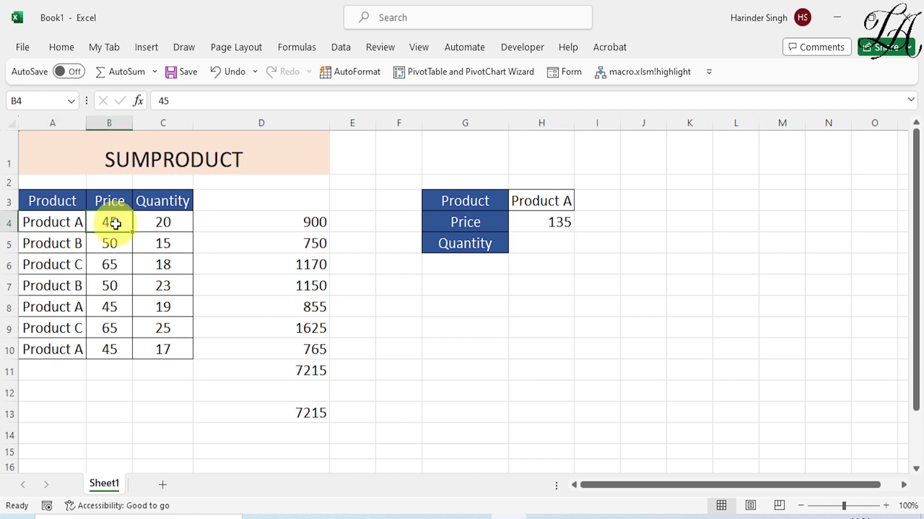
pyautogui.click(66, 310)
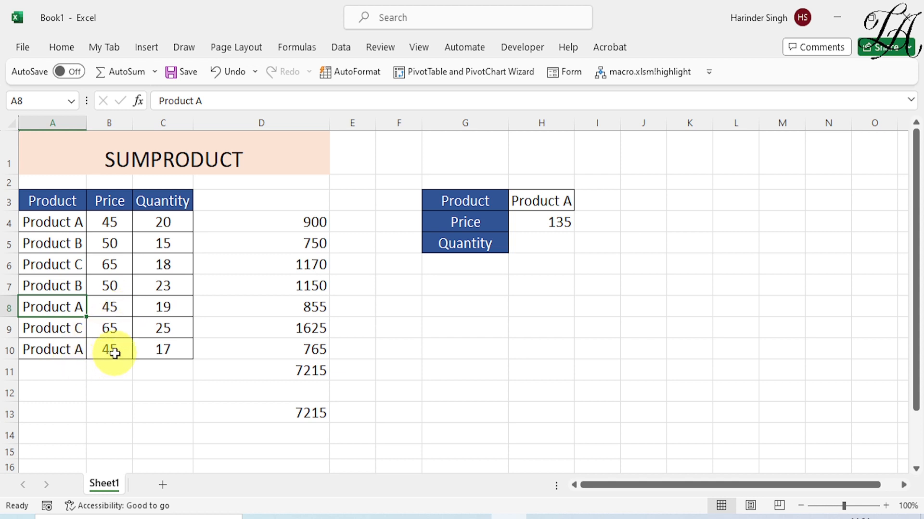
pyautogui.click(556, 223)
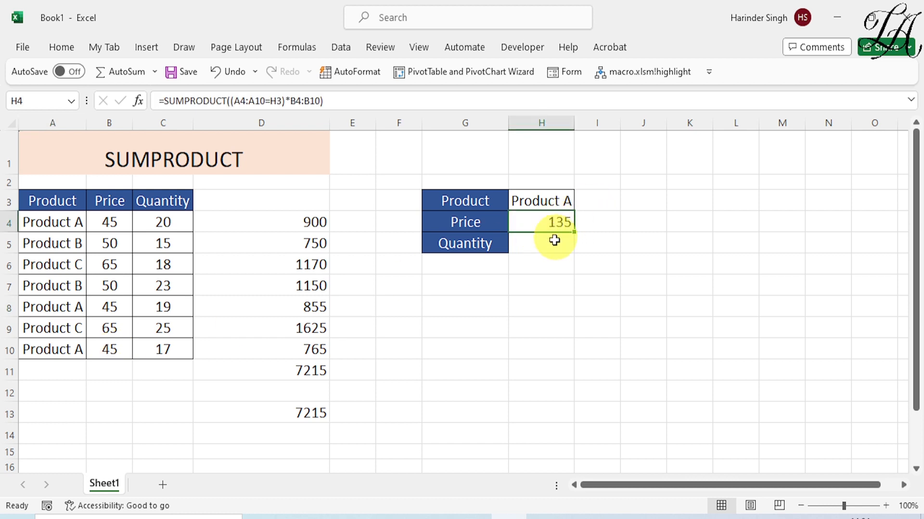
# Begin a SUMPRODUCT formula in H5 with a parenthesised condition testing A4:A10=H3 for the chosen product.
pyautogui.click(553, 243)
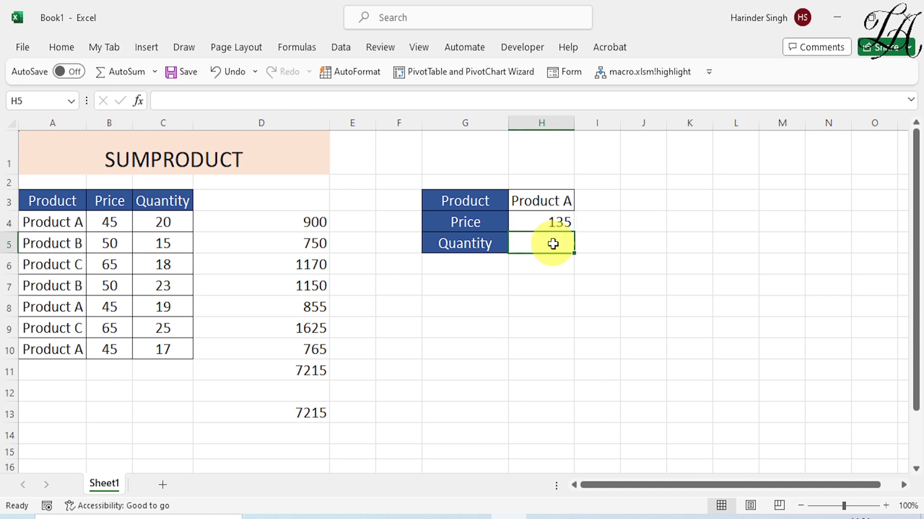
pyautogui.write('=')
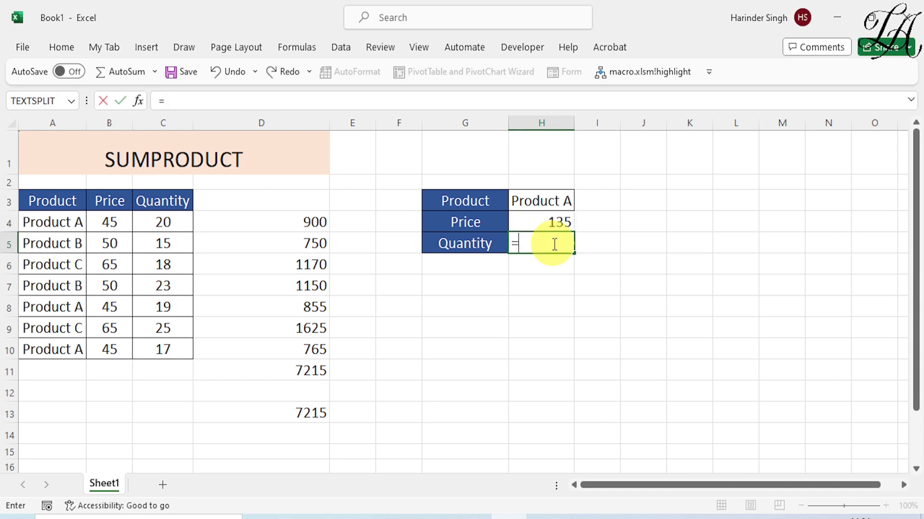
pyautogui.write('SUMP')
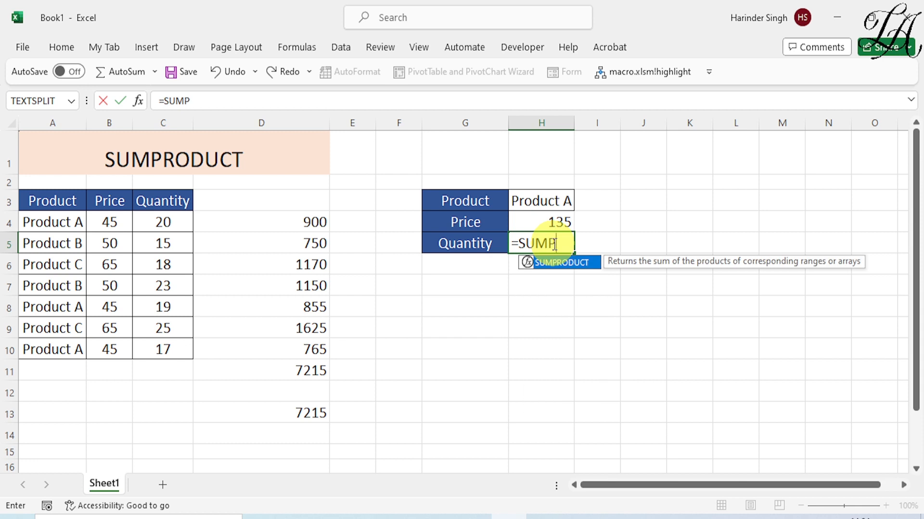
pyautogui.write('RODUCT(')
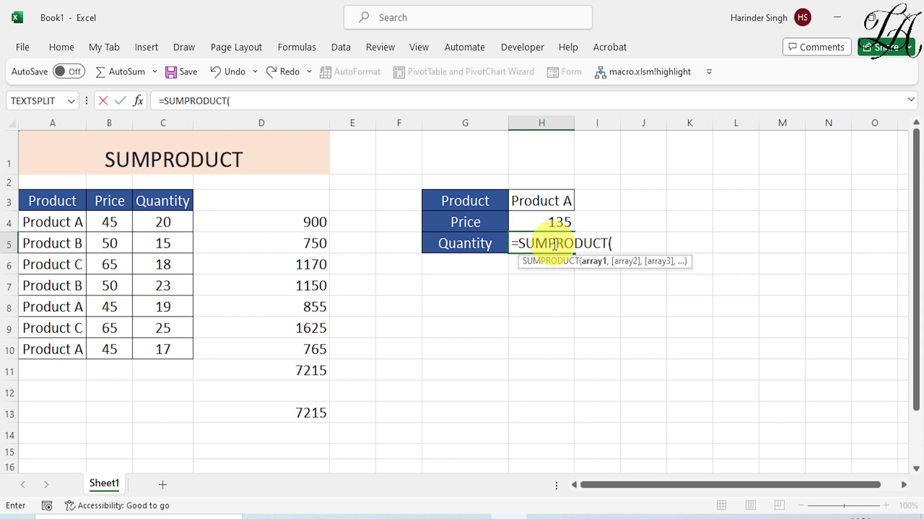
pyautogui.write('(')
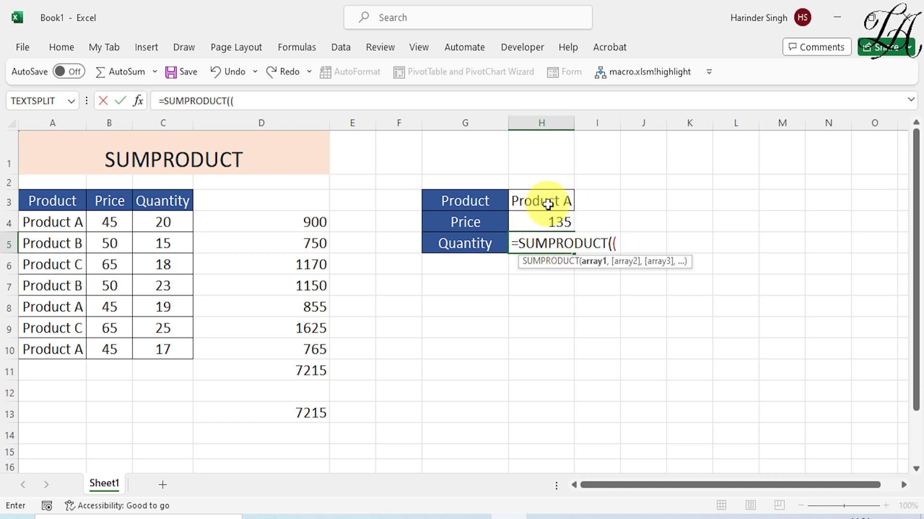
pyautogui.moveTo(67, 225); pyautogui.dragTo(70, 349)
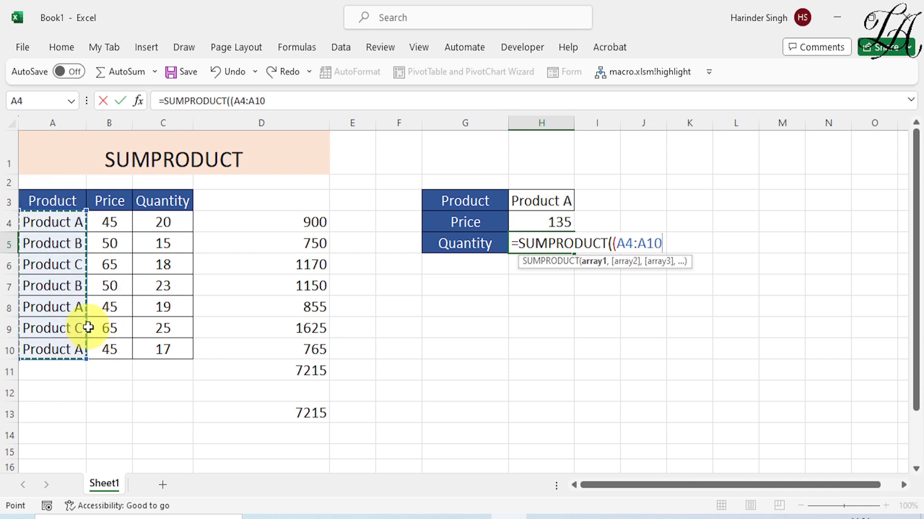
pyautogui.write('=')
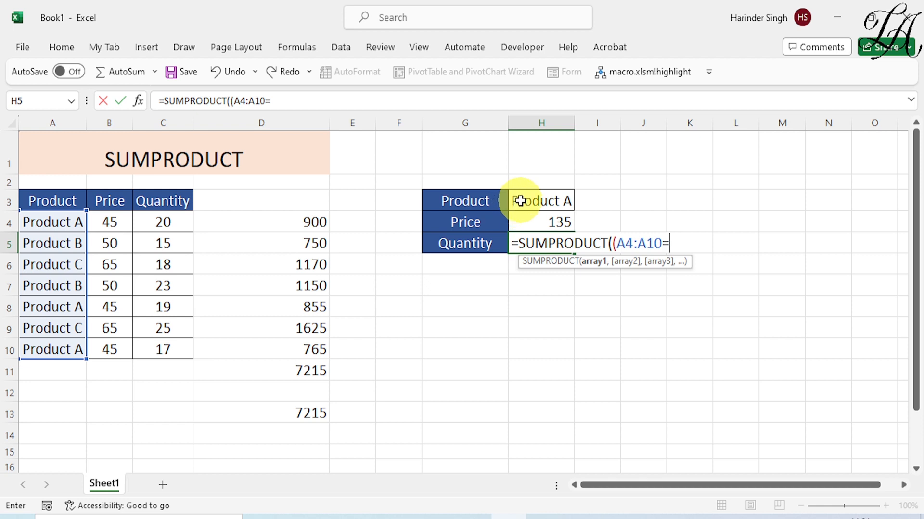
pyautogui.click(520, 201)
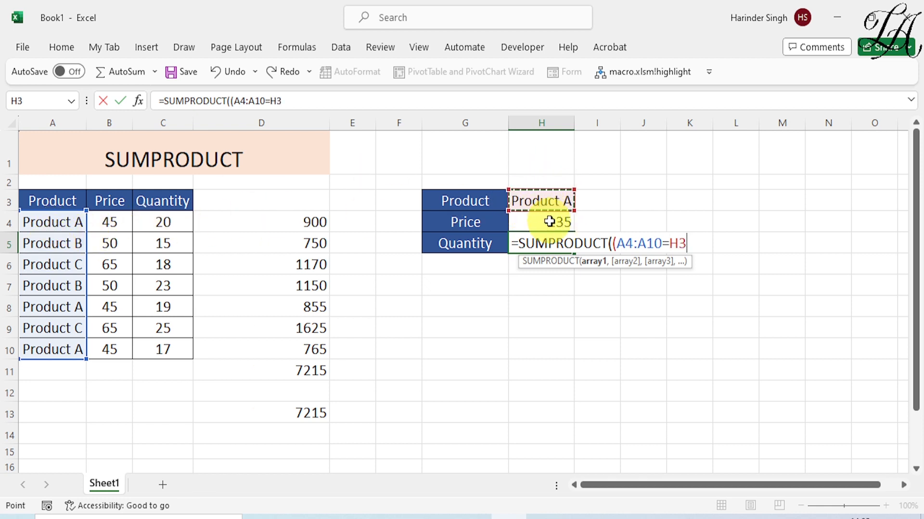
# Close the condition, multiply it by quantity range C4:C10, and complete H5 as =SUMPRODUCT((A4:A10=H3)*C4:C10).
pyautogui.write('),')
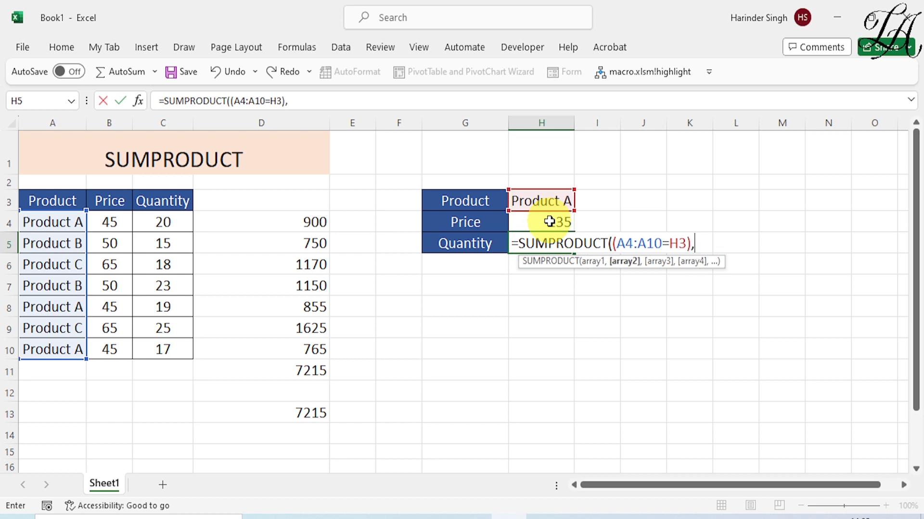
pyautogui.press('BackSpace')
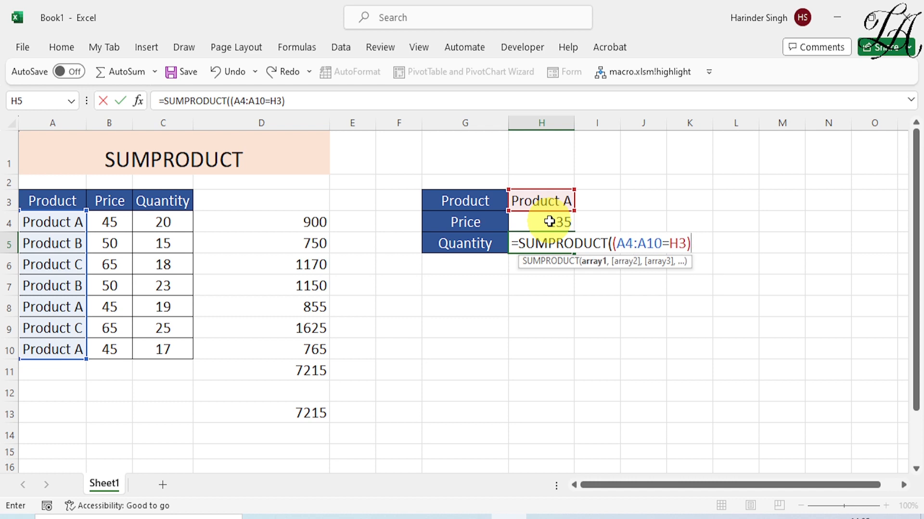
pyautogui.write('*')
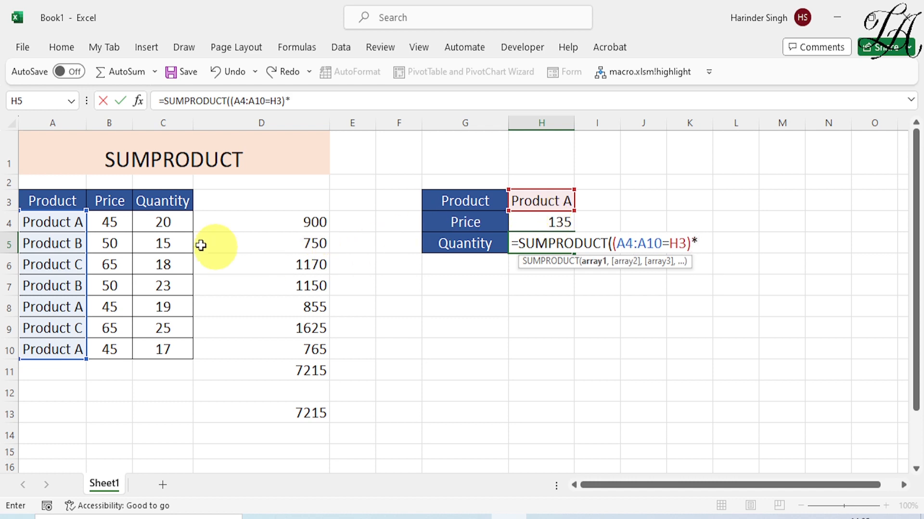
pyautogui.moveTo(138, 226); pyautogui.dragTo(139, 350)
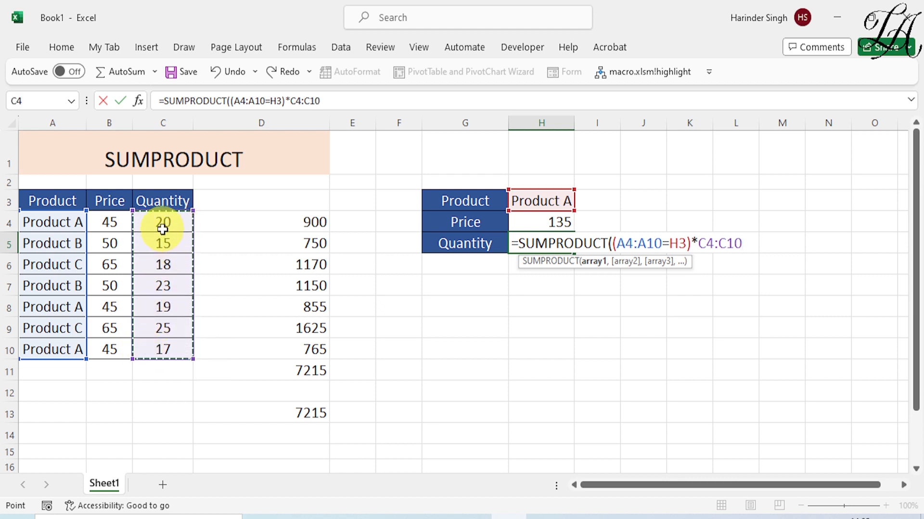
pyautogui.write(')')
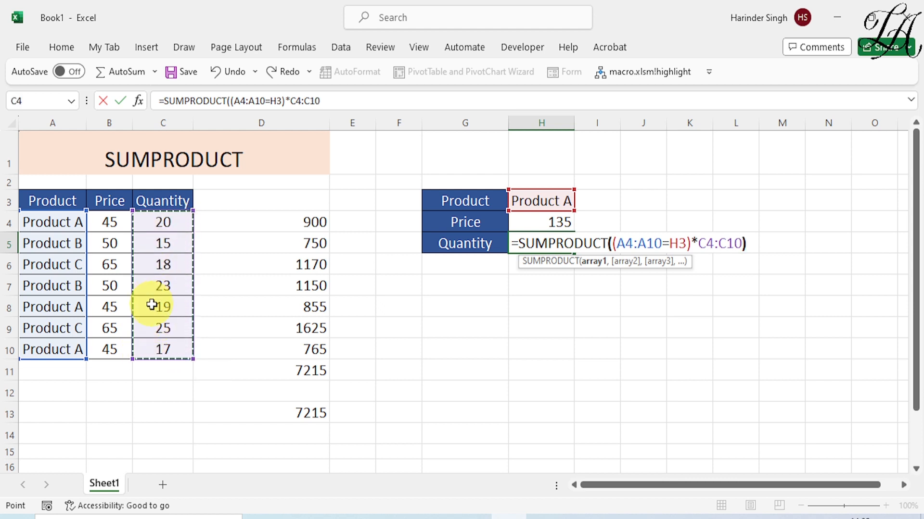
pyautogui.press('Return')
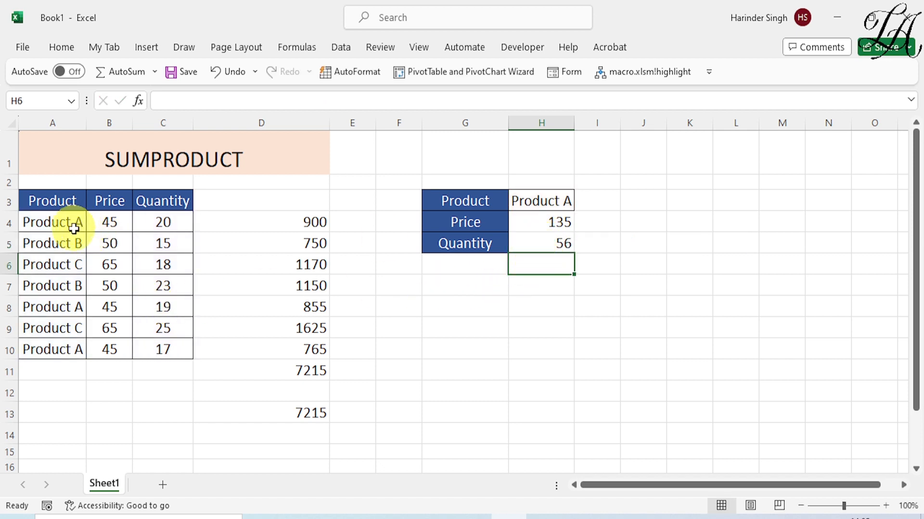
# Compare the Product A quantities in C4, C8 and C10 with the conditional quantity result in H5.
pyautogui.click(157, 227)
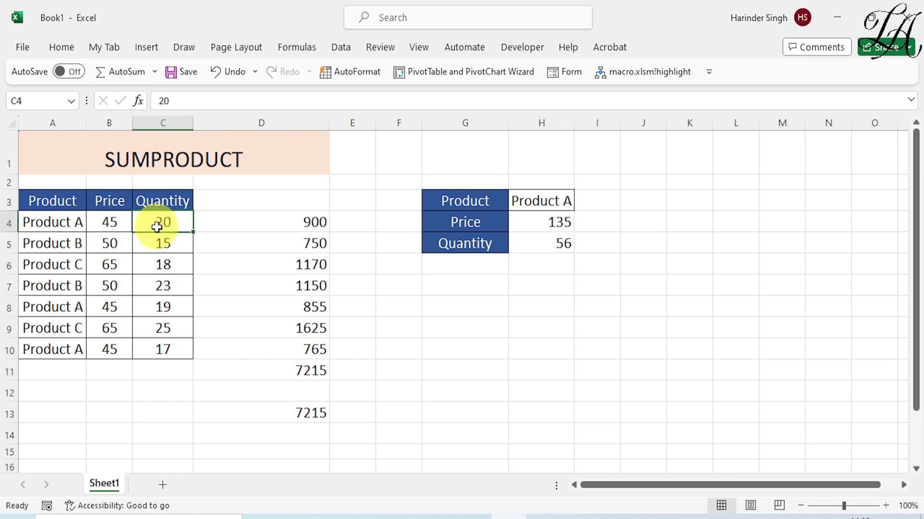
pyautogui.click(161, 307)
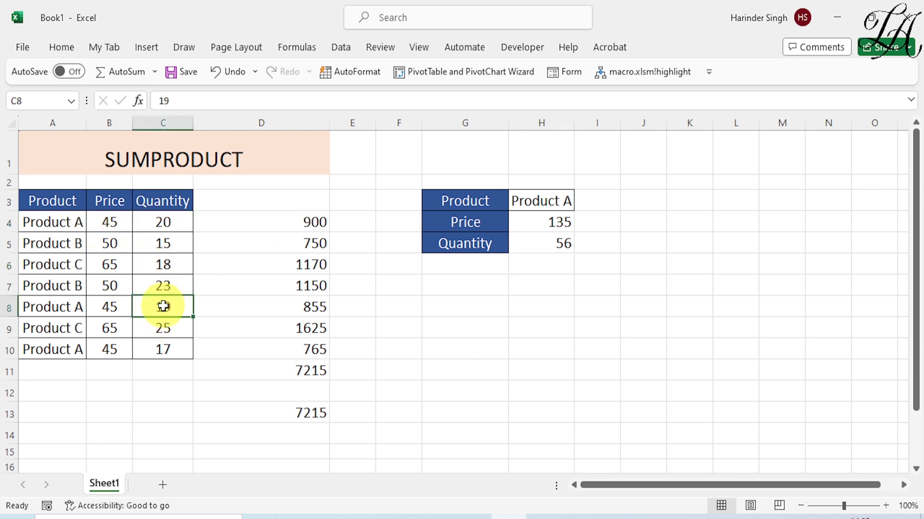
pyautogui.click(159, 359)
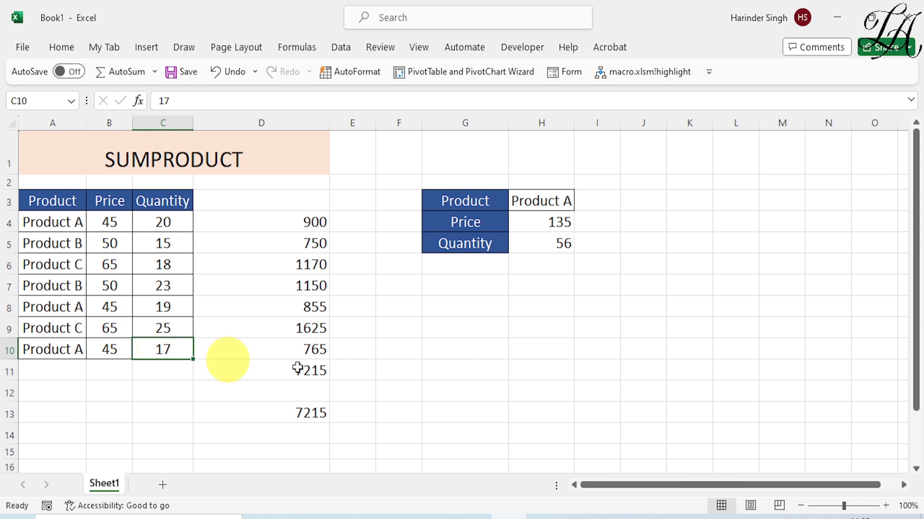
pyautogui.click(562, 244)
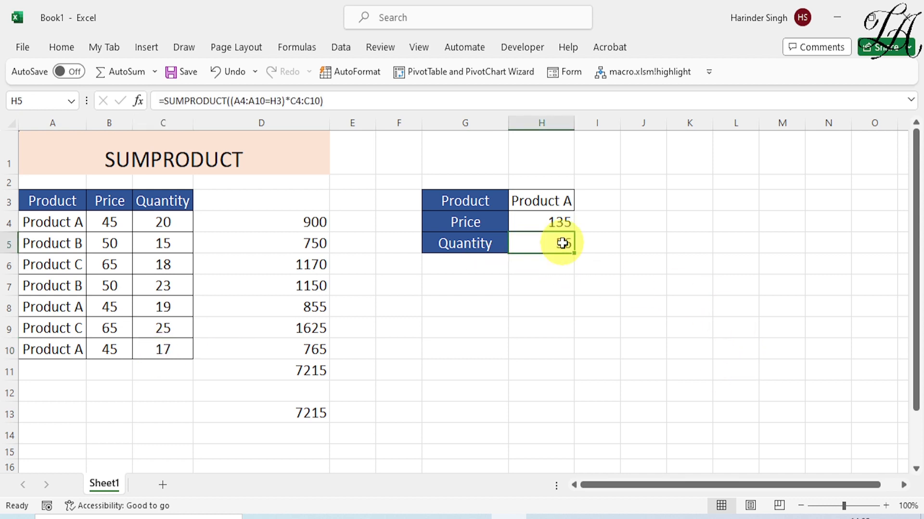
# Add a double minus before the condition in H5, making the formula =SUMPRODUCT(--(A4:A10=H3)*C4:C10).
pyautogui.doubleClick(562, 243)
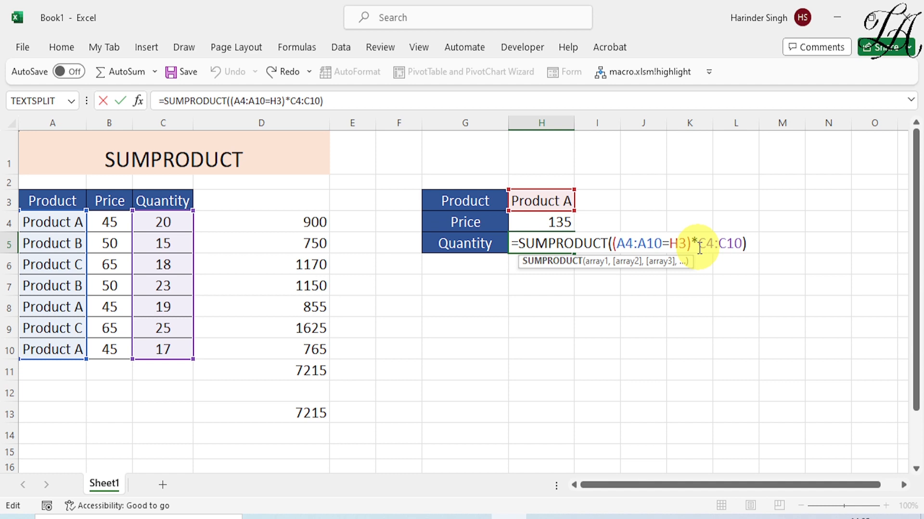
pyautogui.click(615, 243)
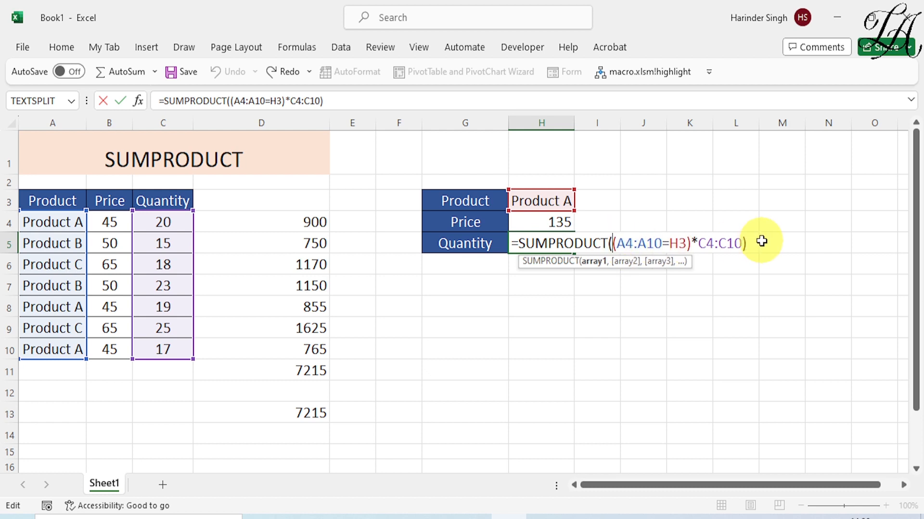
pyautogui.write('--')
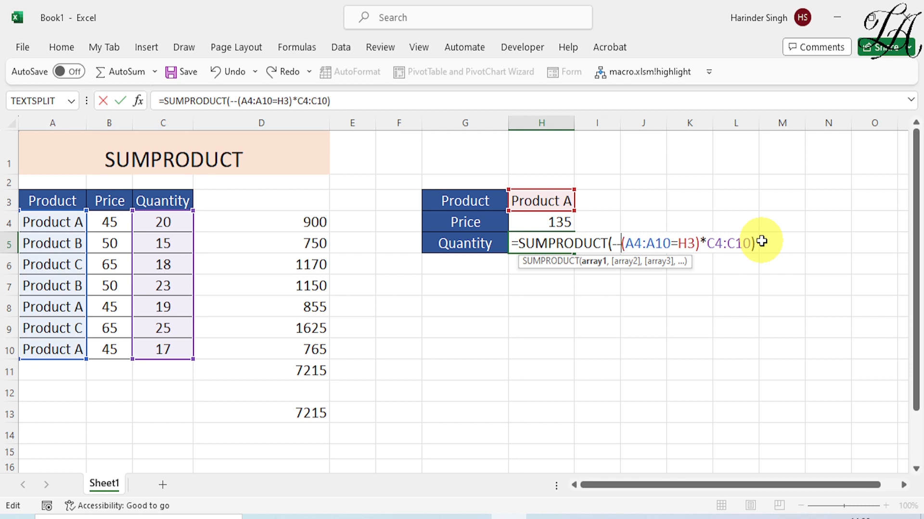
pyautogui.press('Return')
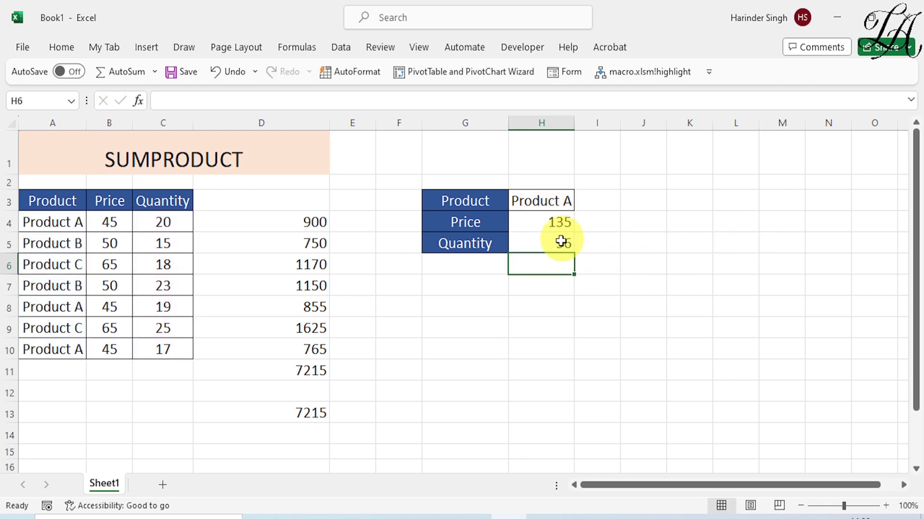